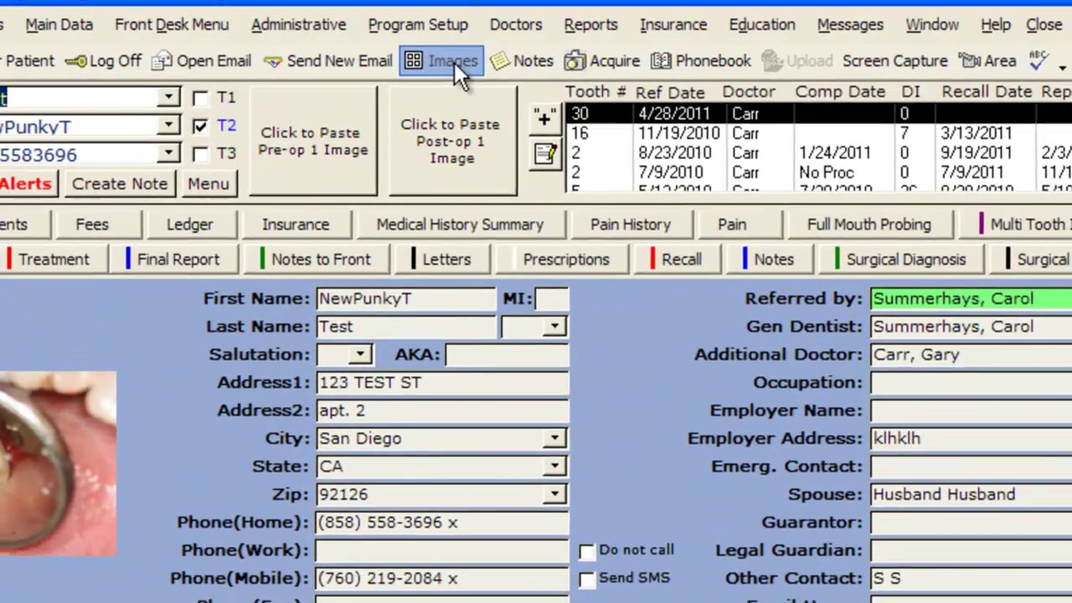
# Step: Open the patient's images and bring up the CBCT report form for the first 3D volume
pyautogui.click(455, 63)
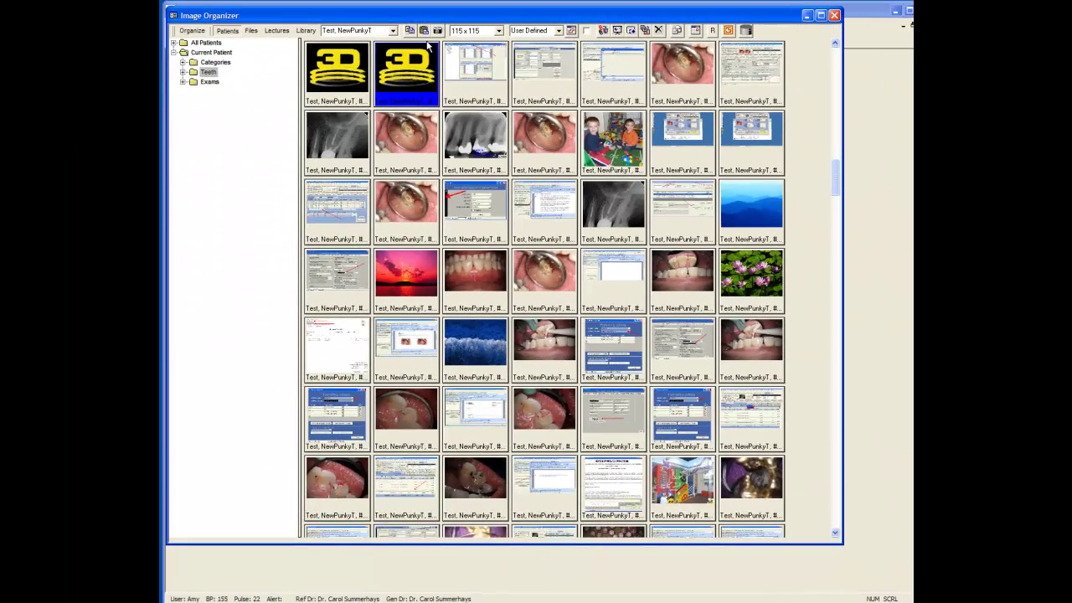
pyautogui.click(358, 83)
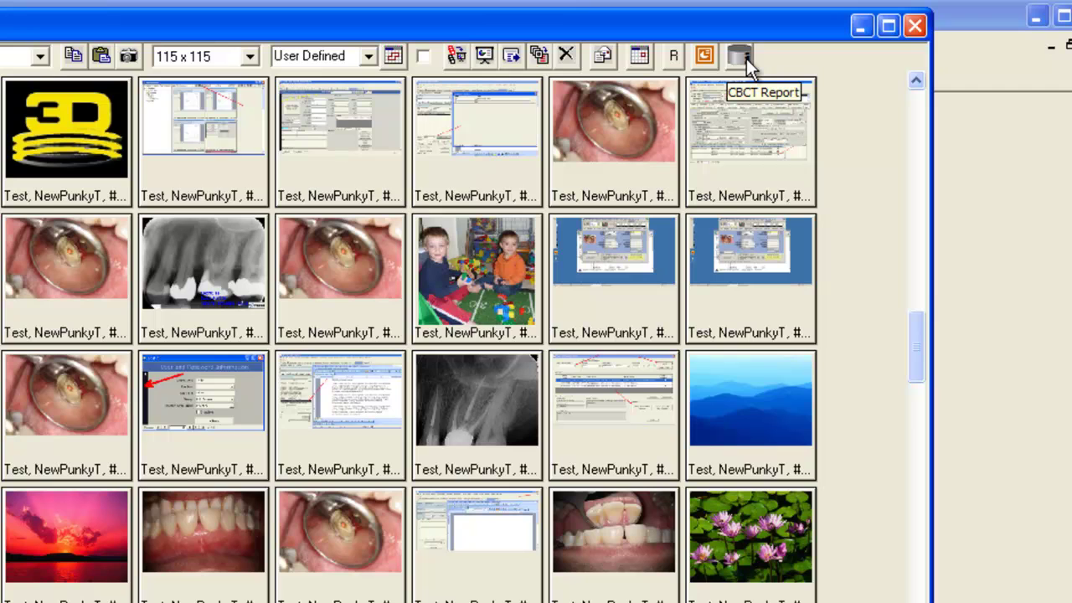
pyautogui.click(744, 57)
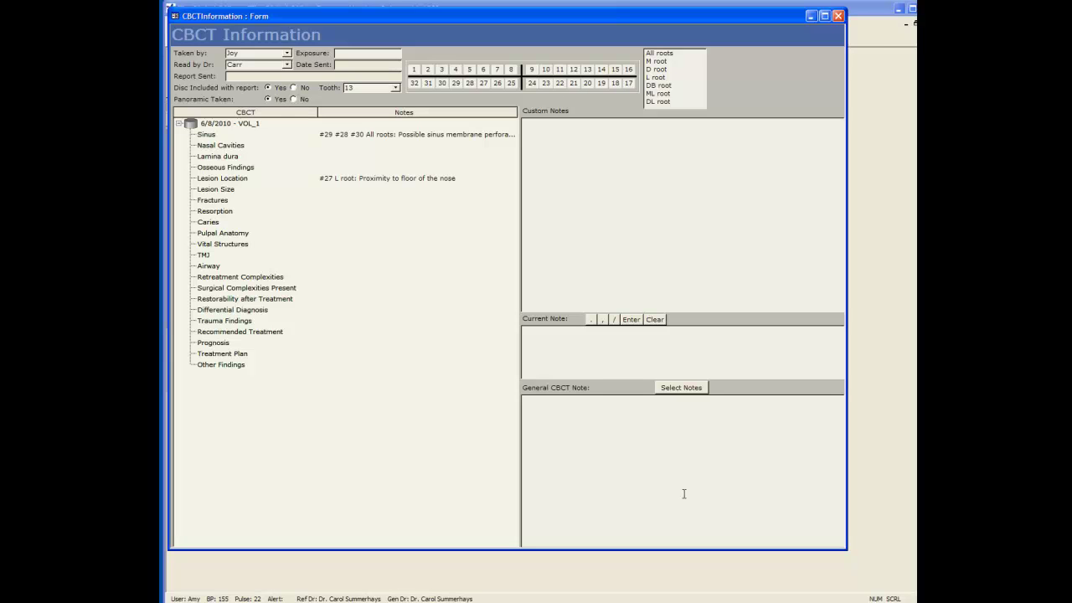
# Step: Clear the existing Sinus and Lesion Location notes from the CBCT form
pyautogui.click(207, 136)
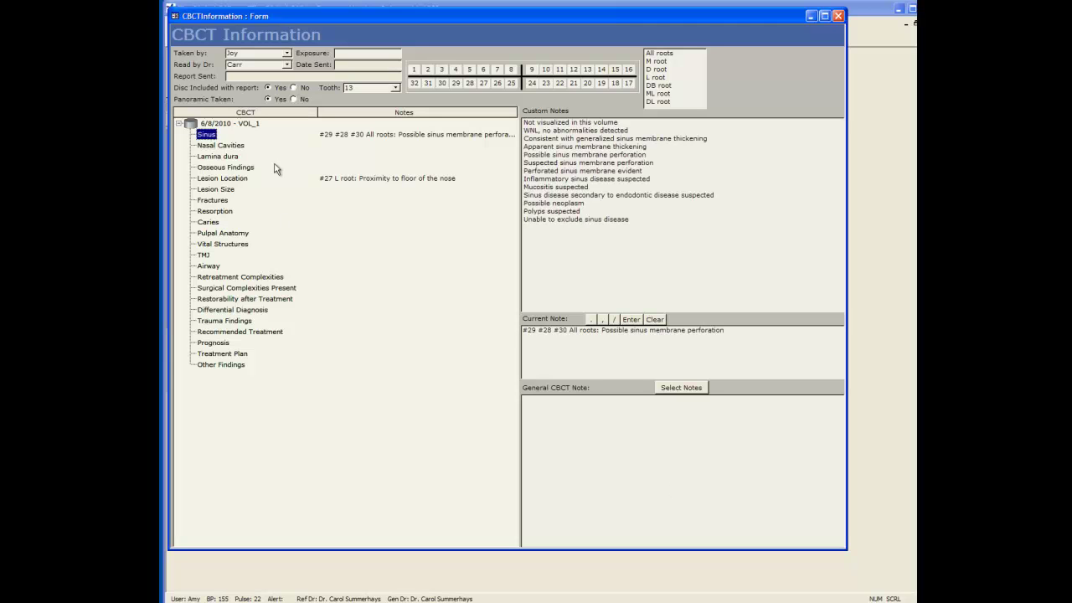
pyautogui.click(653, 321)
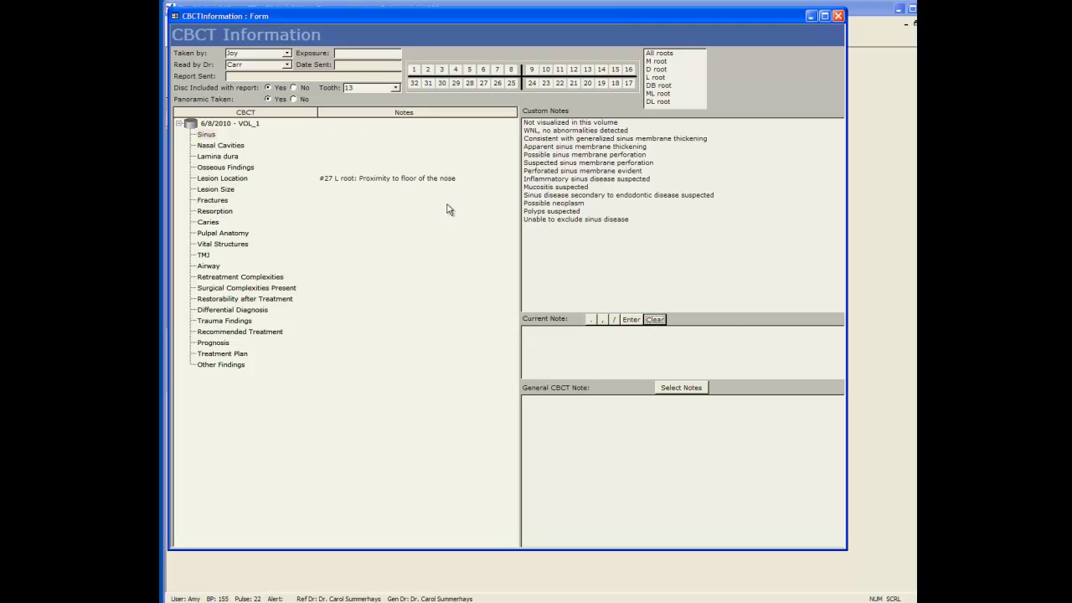
pyautogui.click(439, 185)
pyautogui.click(654, 319)
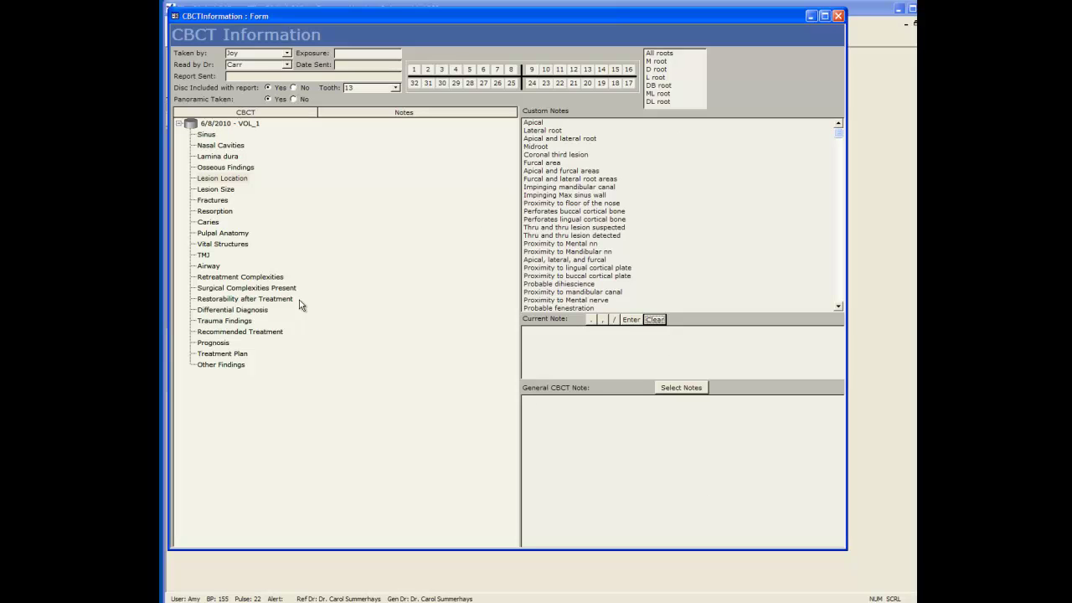
# Step: Record a Caries note of Occlusal for the L root of tooth 9, ending it with a period
pyautogui.click(209, 221)
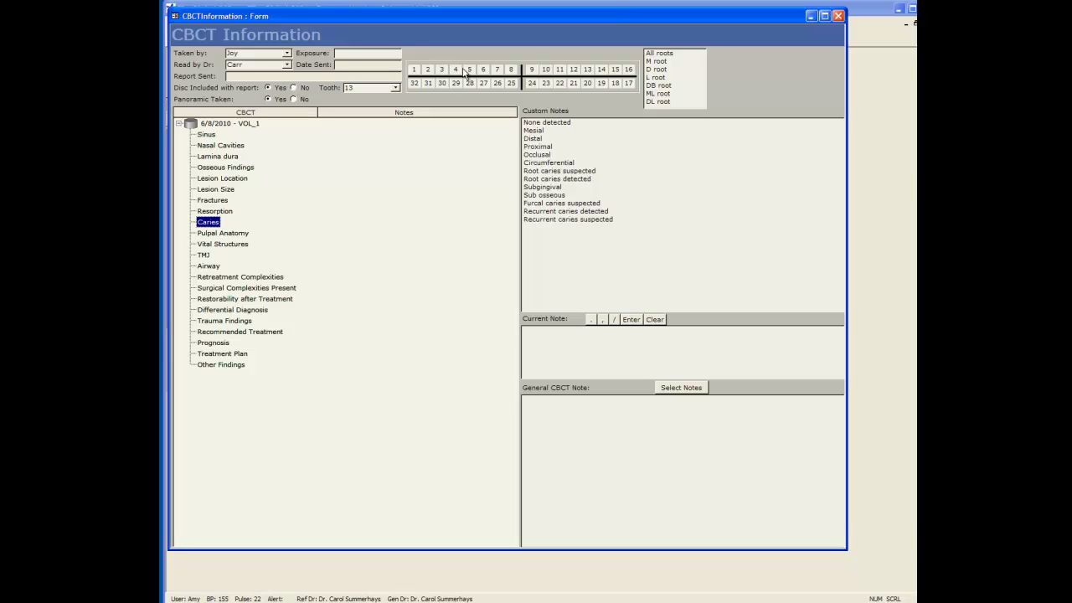
pyautogui.click(533, 74)
pyautogui.click(656, 77)
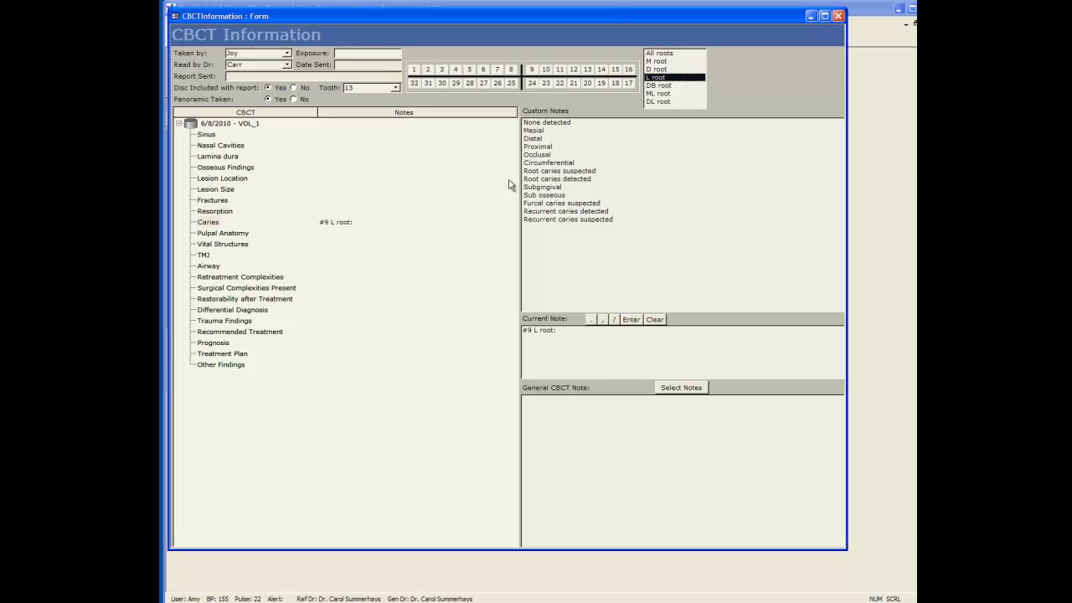
pyautogui.click(550, 154)
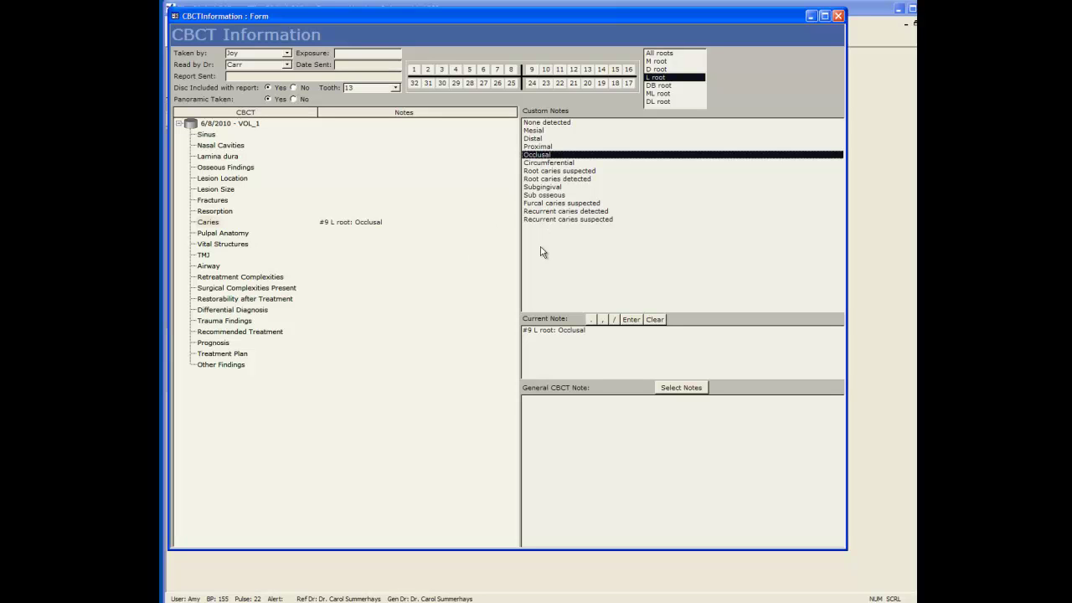
pyautogui.rightClick(662, 215)
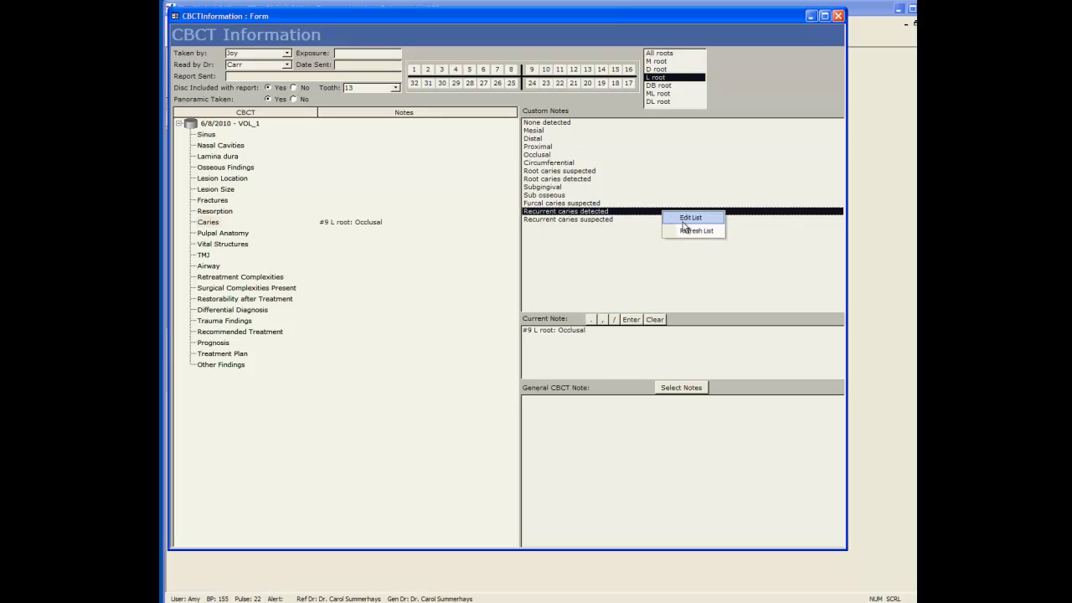
pyautogui.click(651, 257)
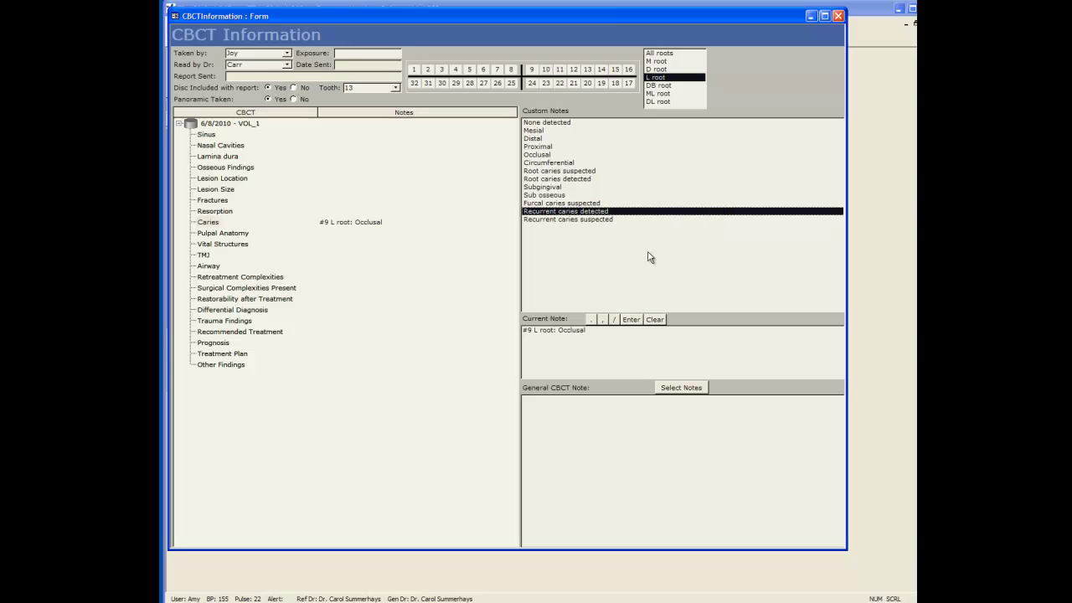
pyautogui.click(591, 319)
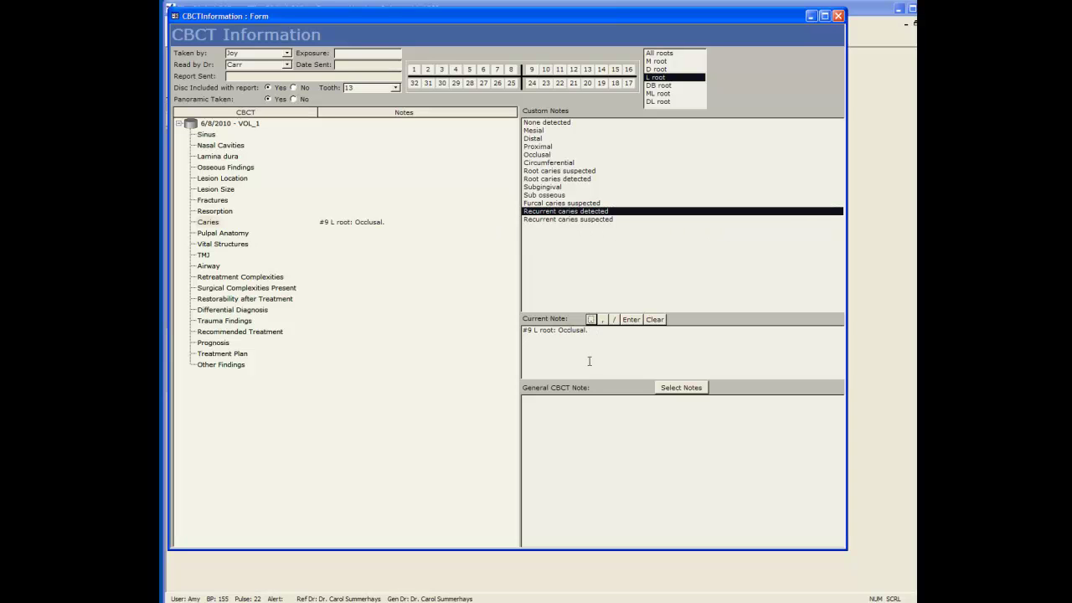
pyautogui.click(589, 361)
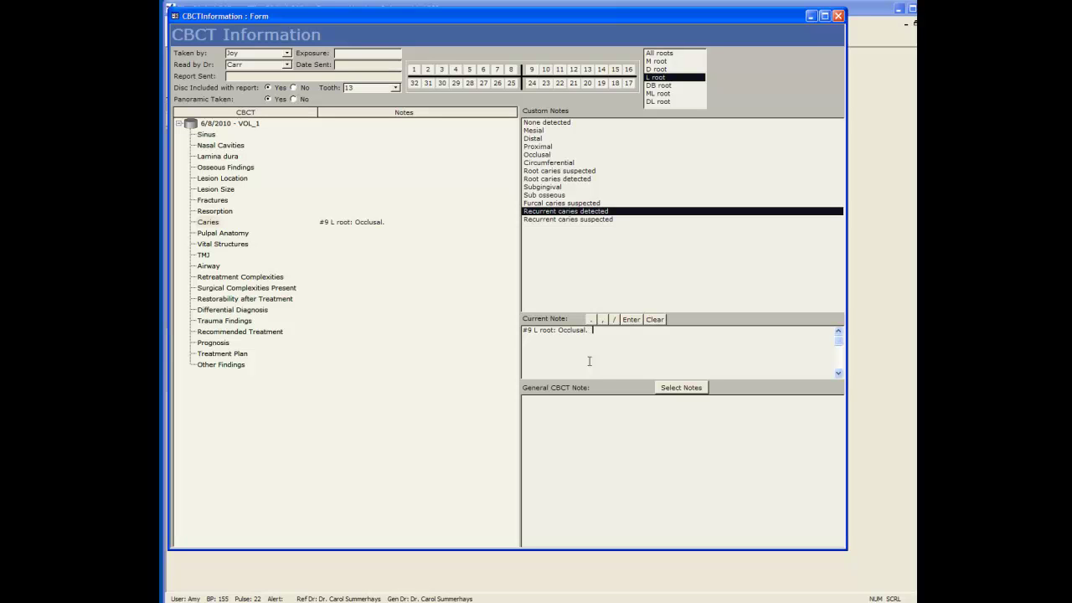
# Step: Append a Subgingival finding for the D root of tooth 10 to the Caries note
pyautogui.click(545, 70)
pyautogui.click(655, 69)
pyautogui.click(562, 187)
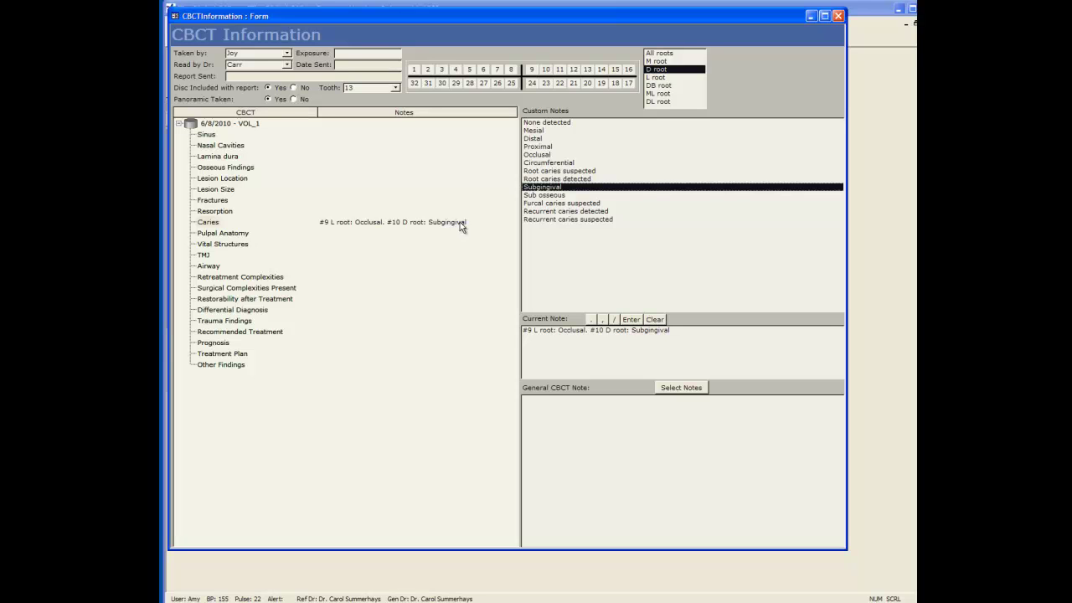
# Step: Set the Airway note to "Not visualized in this volume" and the Prognosis to "#9 Excellent. #10 Guarded"
pyautogui.click(218, 266)
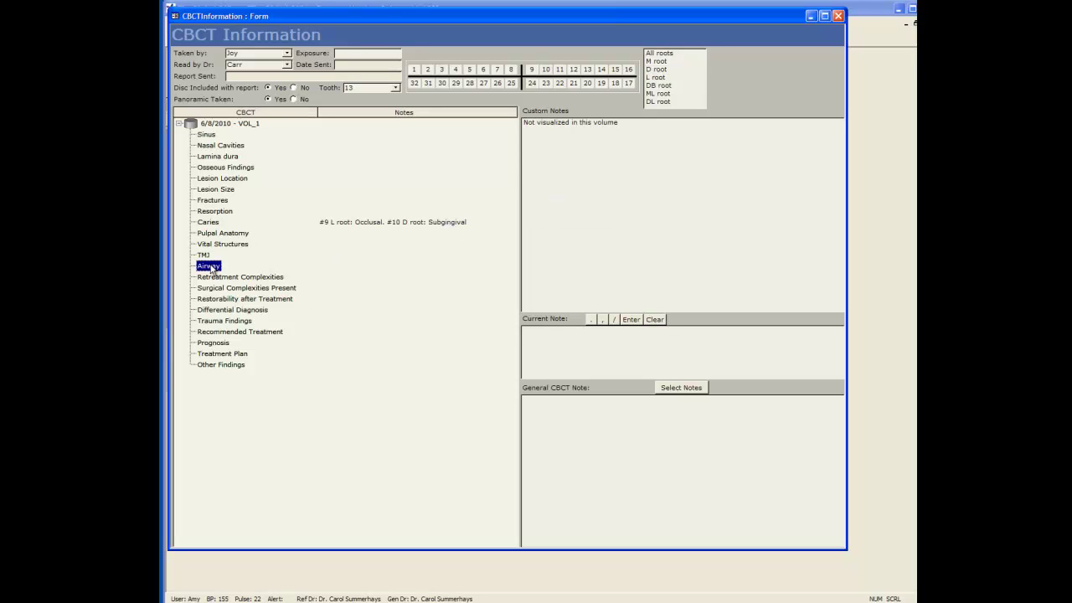
pyautogui.click(536, 123)
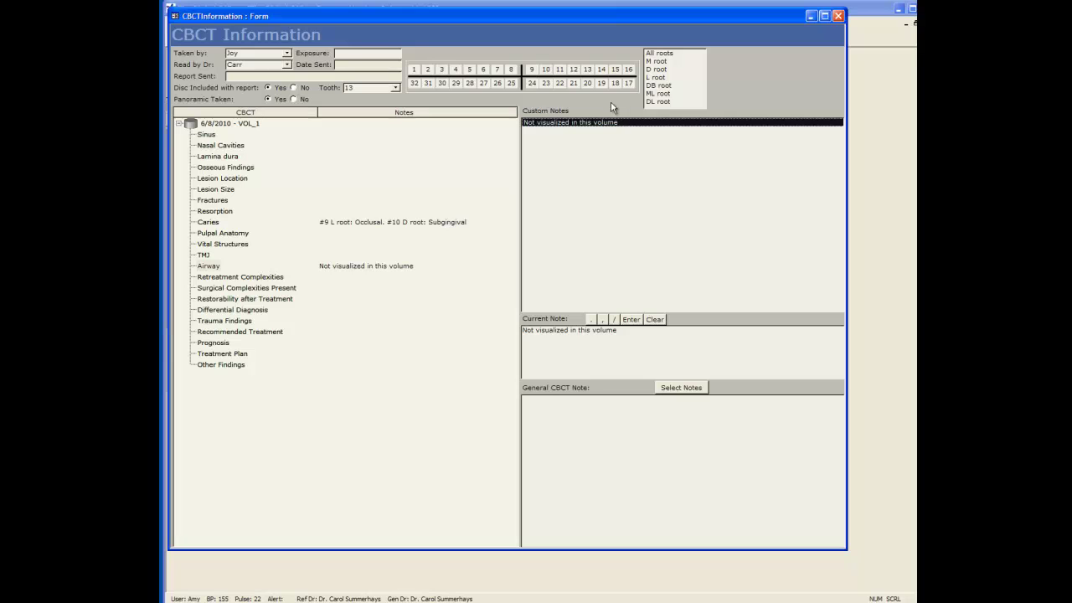
pyautogui.click(213, 343)
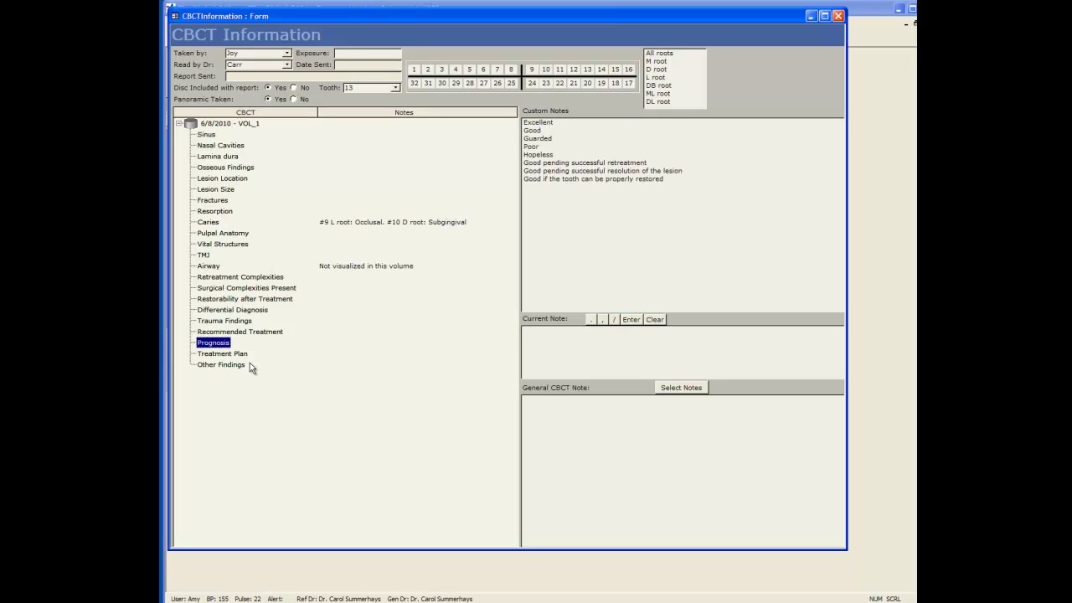
pyautogui.click(531, 70)
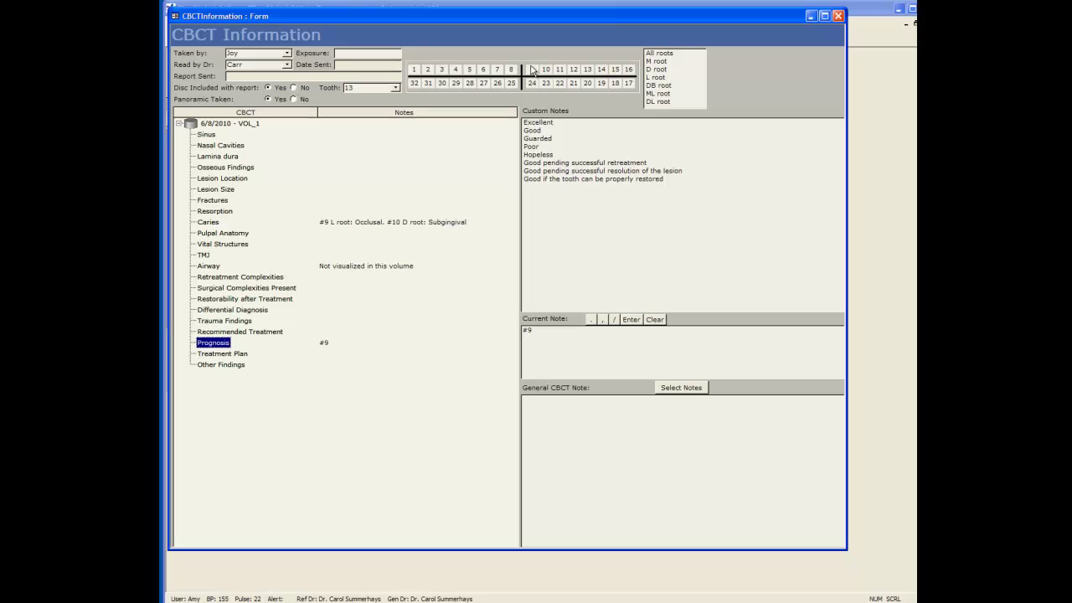
pyautogui.click(549, 123)
pyautogui.click(589, 321)
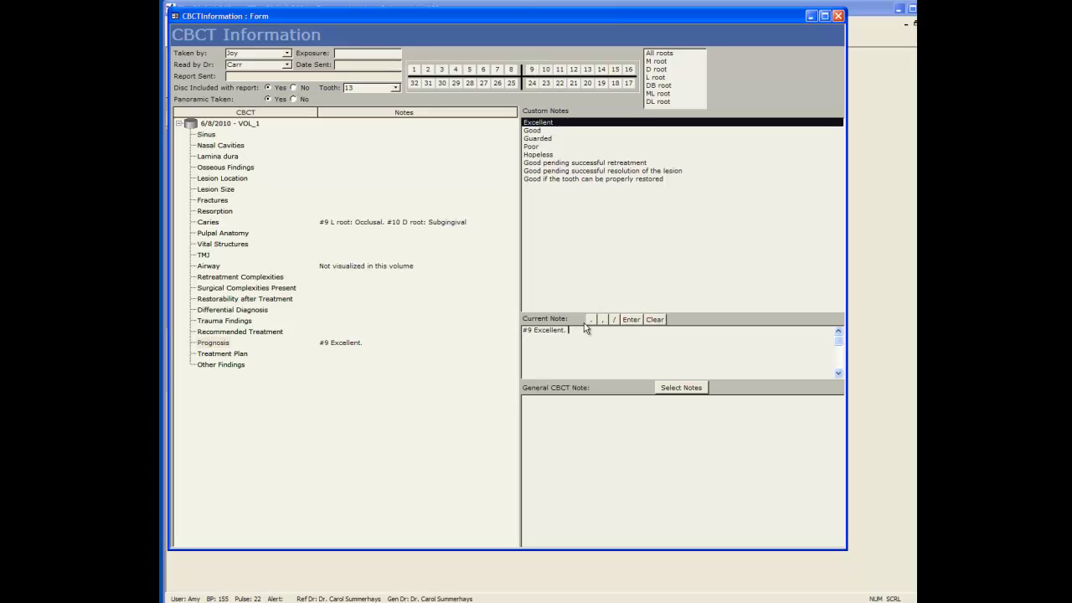
pyautogui.click(545, 69)
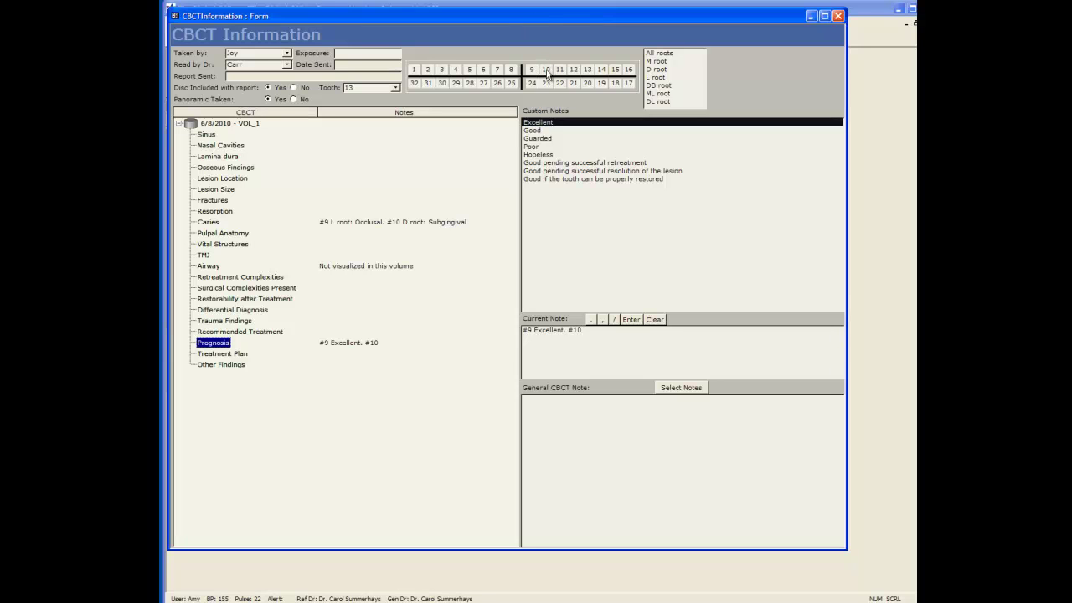
pyautogui.click(540, 139)
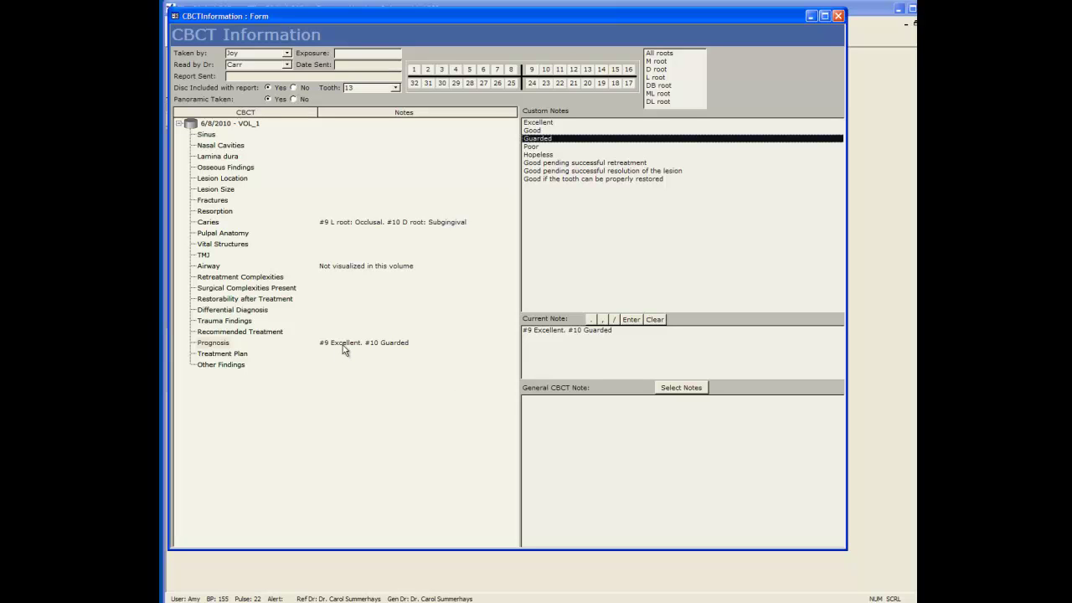
# Step: Record the Lesion Location for the D root of tooth 9 as Apical, ending it with a period
pyautogui.click(246, 179)
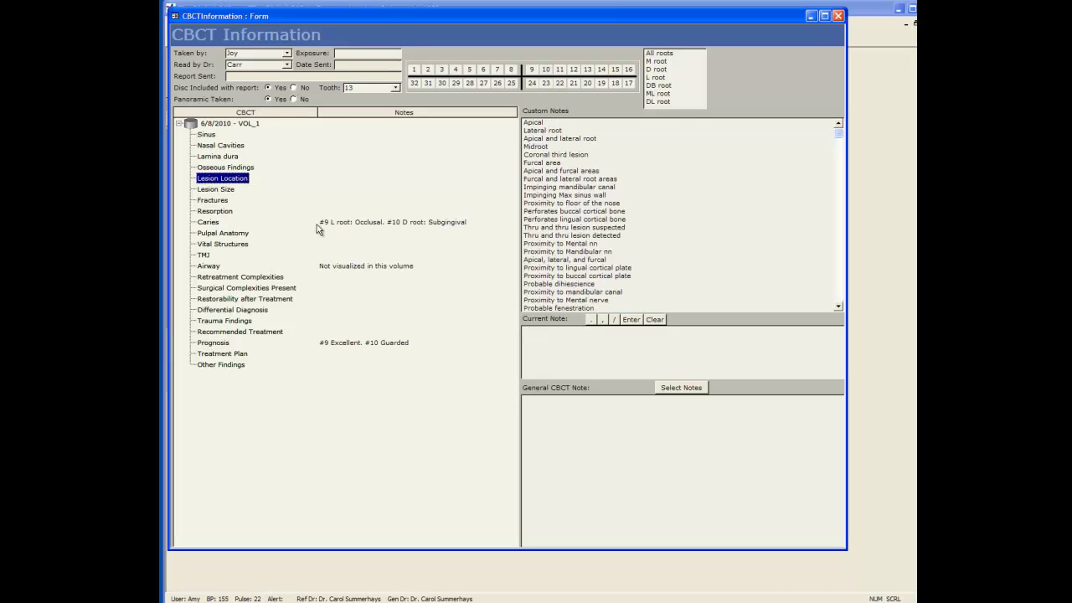
pyautogui.click(528, 72)
pyautogui.click(661, 69)
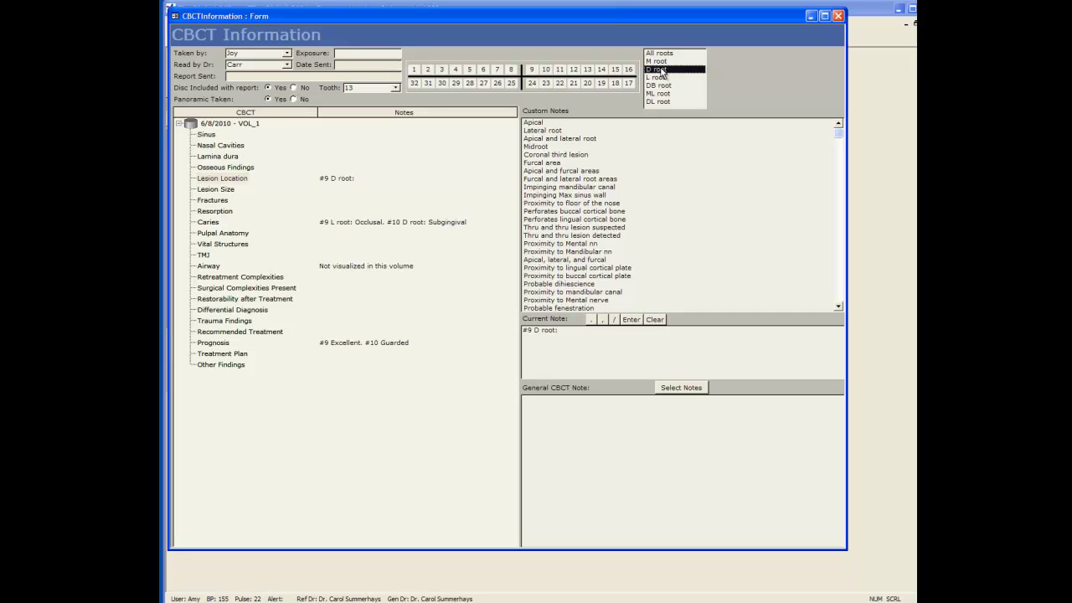
pyautogui.click(537, 123)
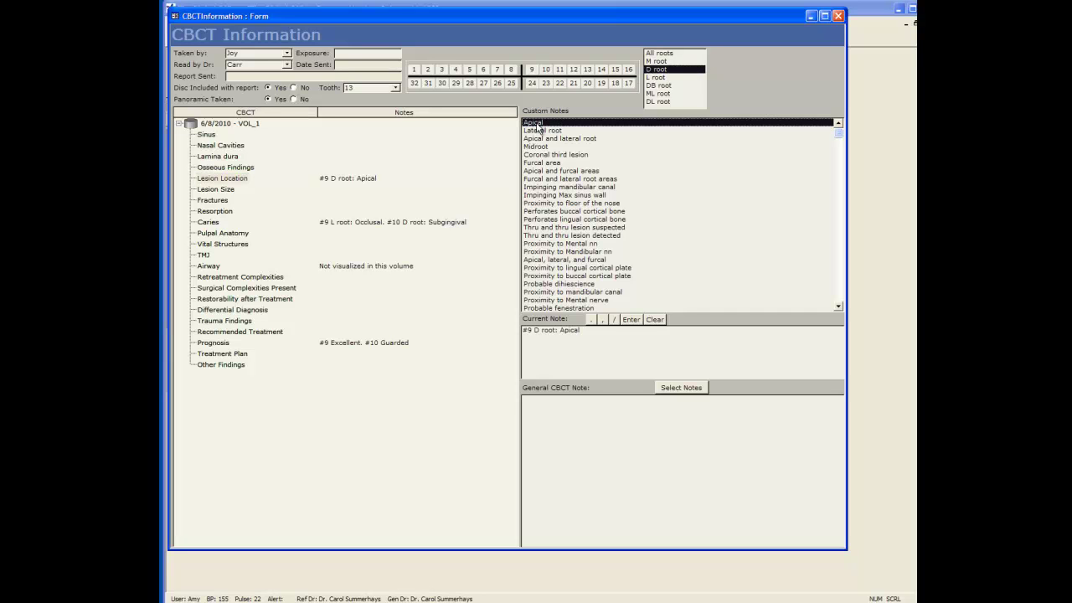
pyautogui.click(591, 319)
pyautogui.click(591, 330)
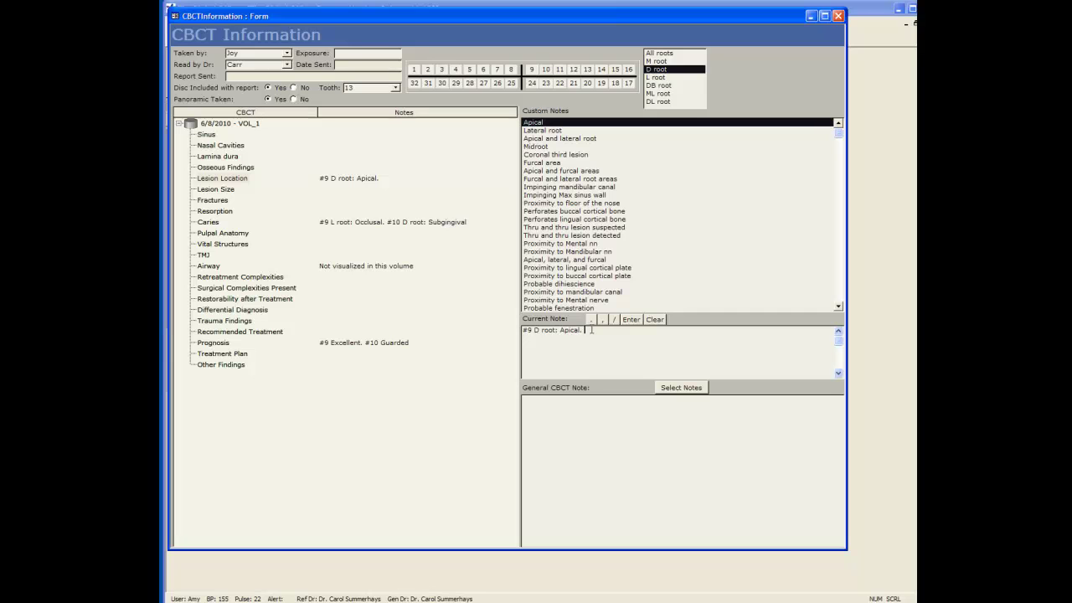
# Step: Append a Coronal third lesion on the M root of tooth 10 to the Lesion Location note
pyautogui.click(545, 70)
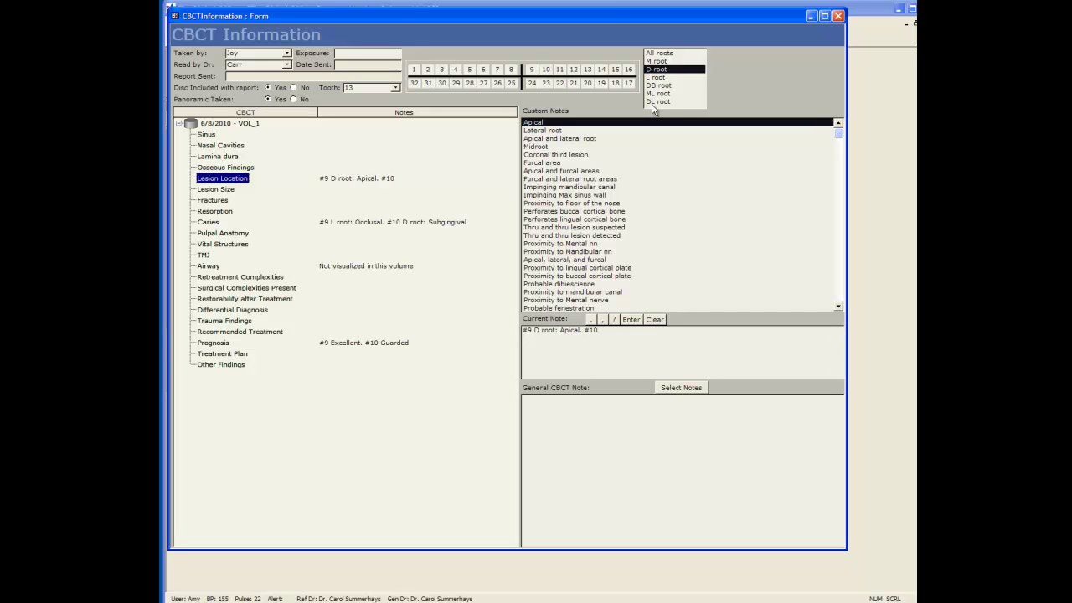
pyautogui.click(658, 61)
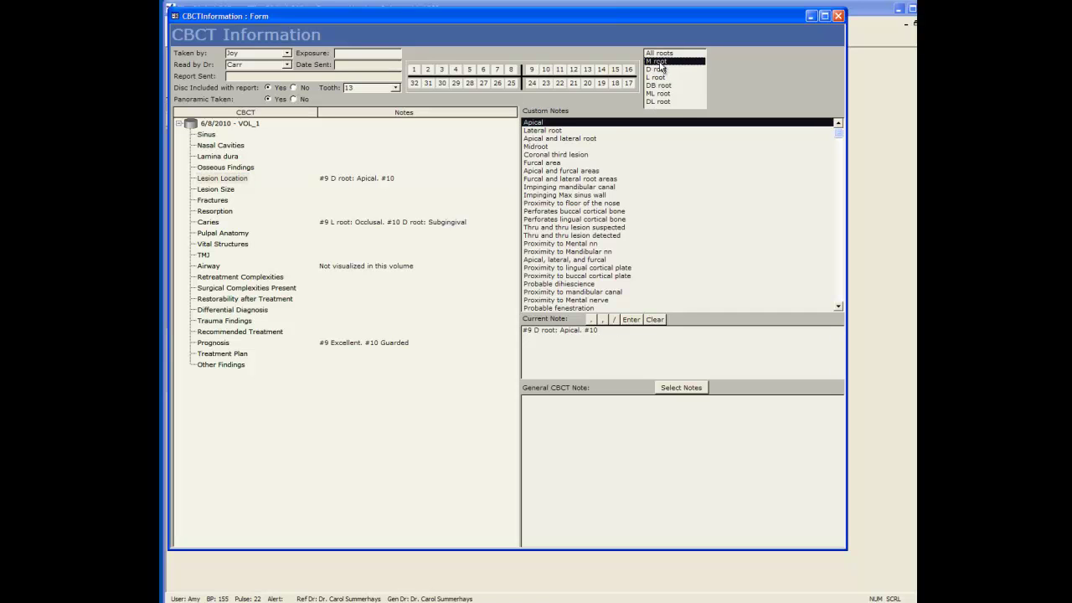
pyautogui.click(545, 156)
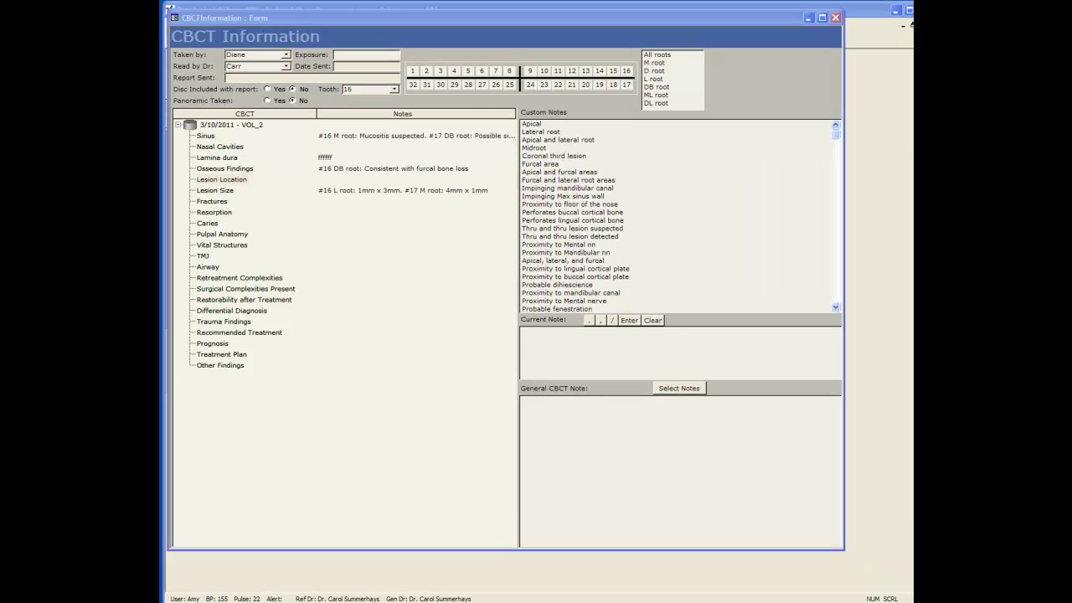
# Step: Close the CBCT form and generate a new patient letter from the TDO CBCT Report template
pyautogui.click(834, 18)
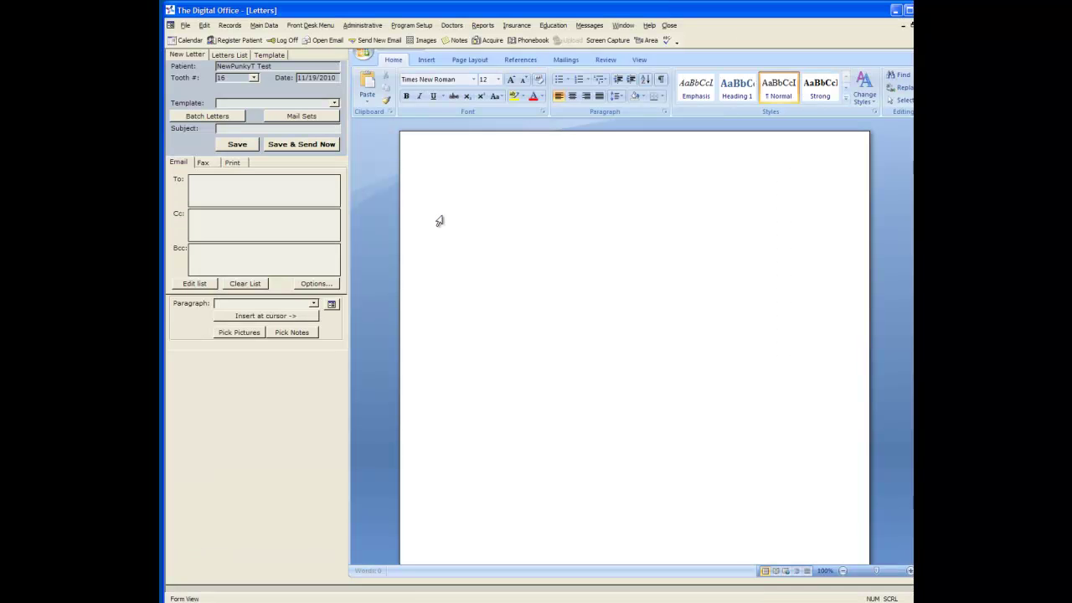
pyautogui.click(333, 106)
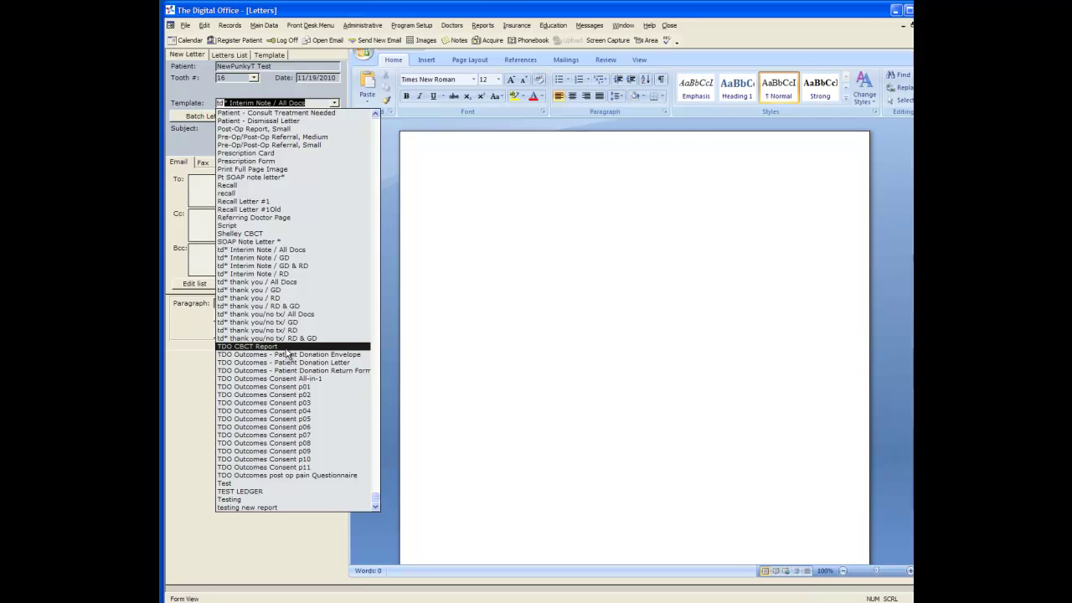
pyautogui.click(287, 346)
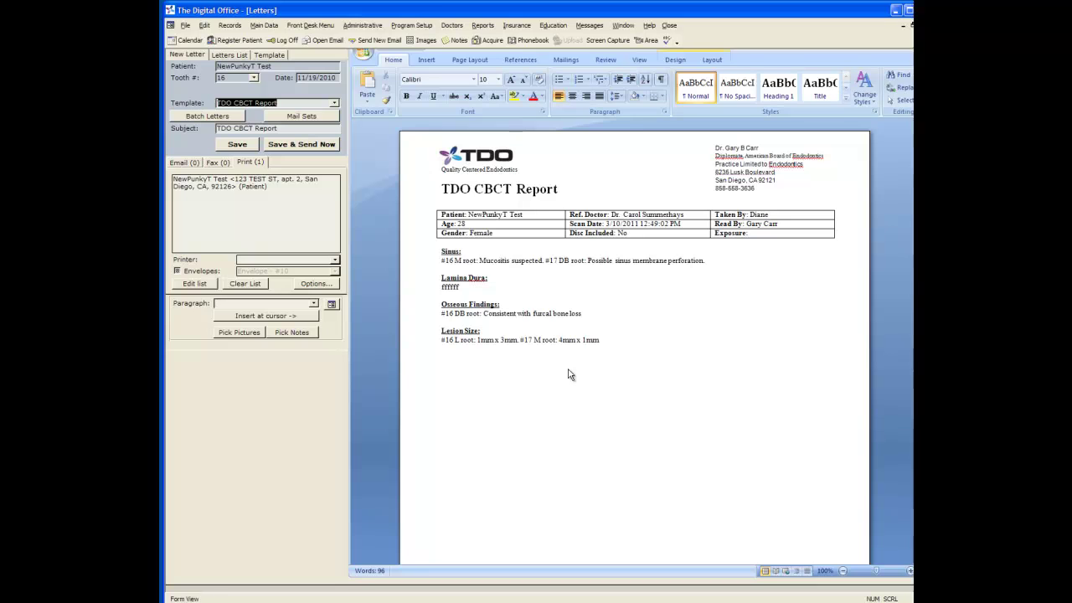
# Step: Fill the first picture placeholder on the report's Images page with the General image of purple caps against a blurred green-gray background
pyautogui.moveTo(908, 143); pyautogui.dragTo(908, 372)
pyautogui.click(658, 362)
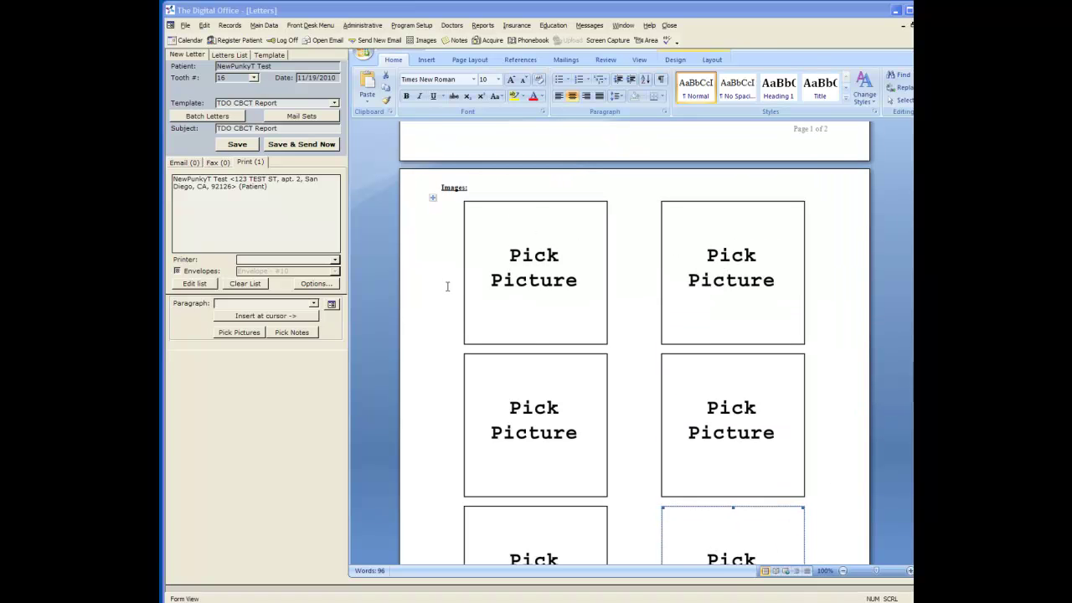
pyautogui.click(521, 282)
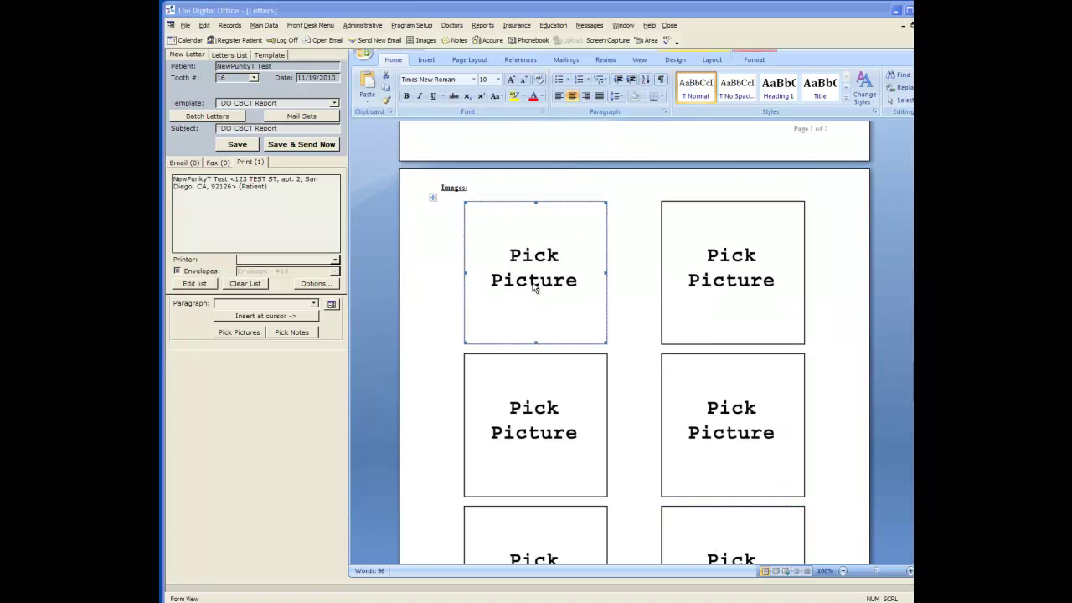
pyautogui.click(241, 332)
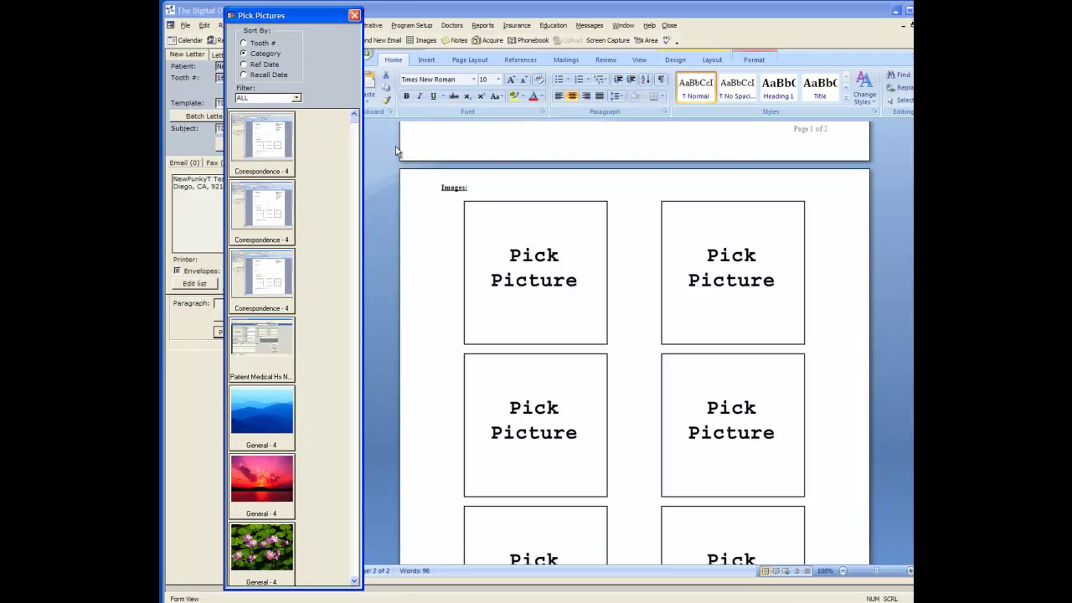
pyautogui.moveTo(355, 127); pyautogui.dragTo(354, 485)
pyautogui.click(529, 278)
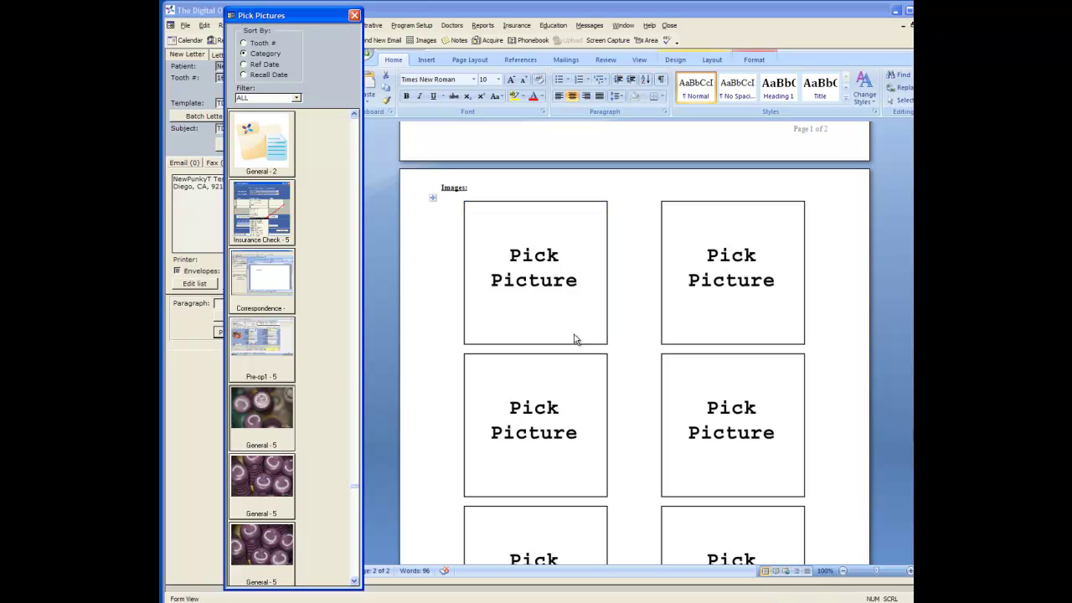
pyautogui.click(573, 289)
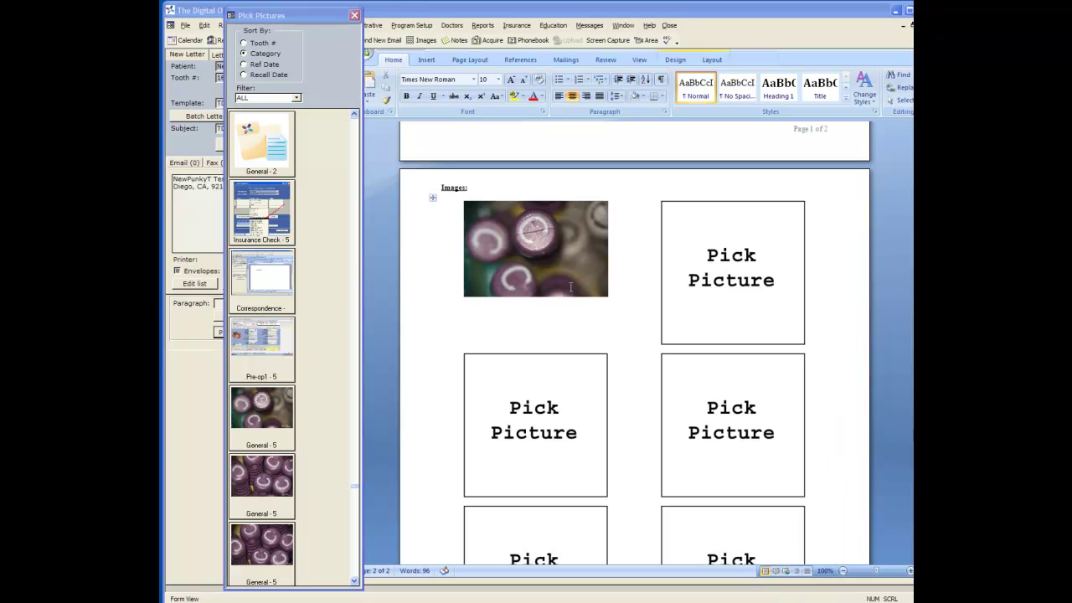
# Step: Fill the second picture placeholder in the top row with another General image of densely packed purple caps, and close the picture picker
pyautogui.click(754, 256)
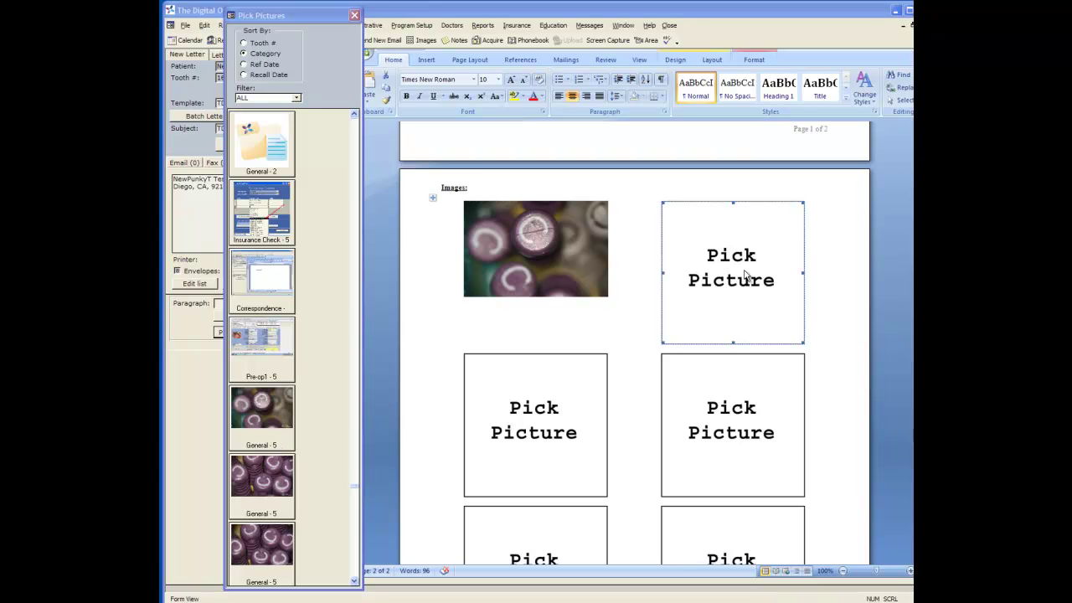
pyautogui.click(354, 556)
pyautogui.click(749, 303)
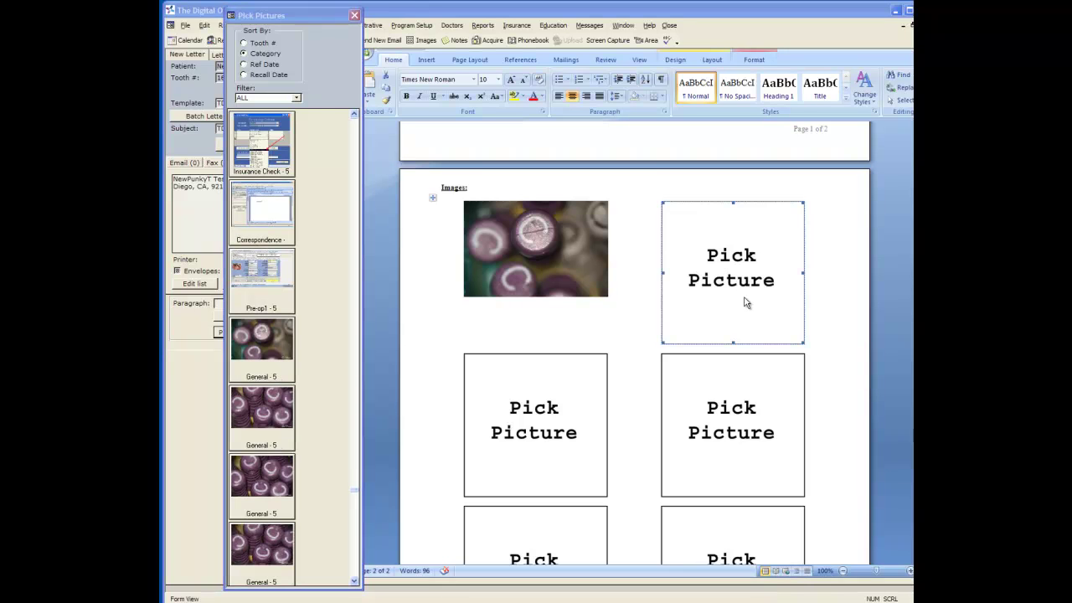
pyautogui.click(277, 560)
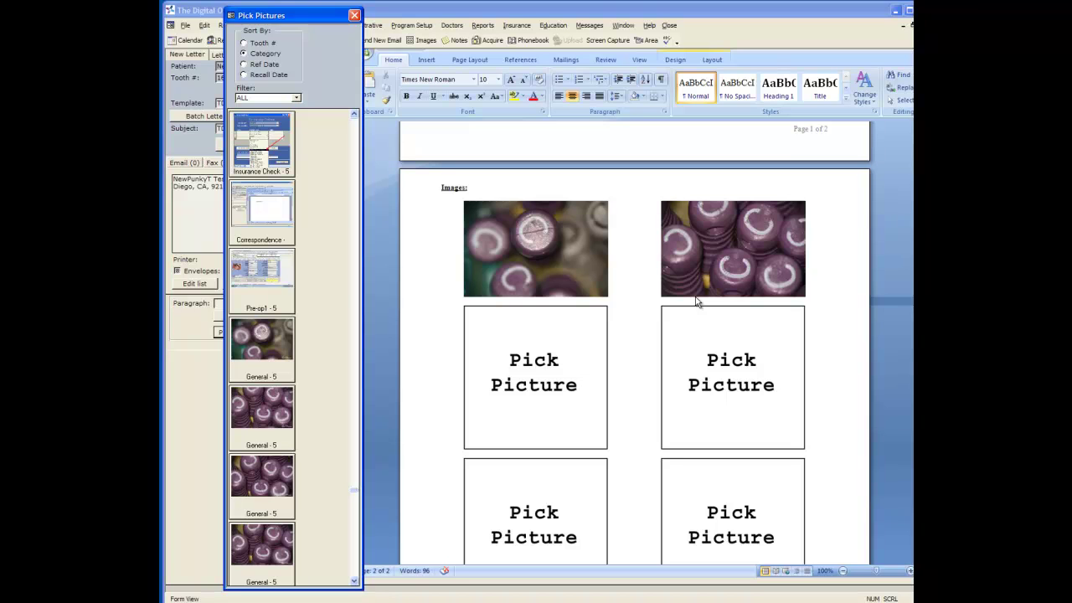
pyautogui.click(355, 16)
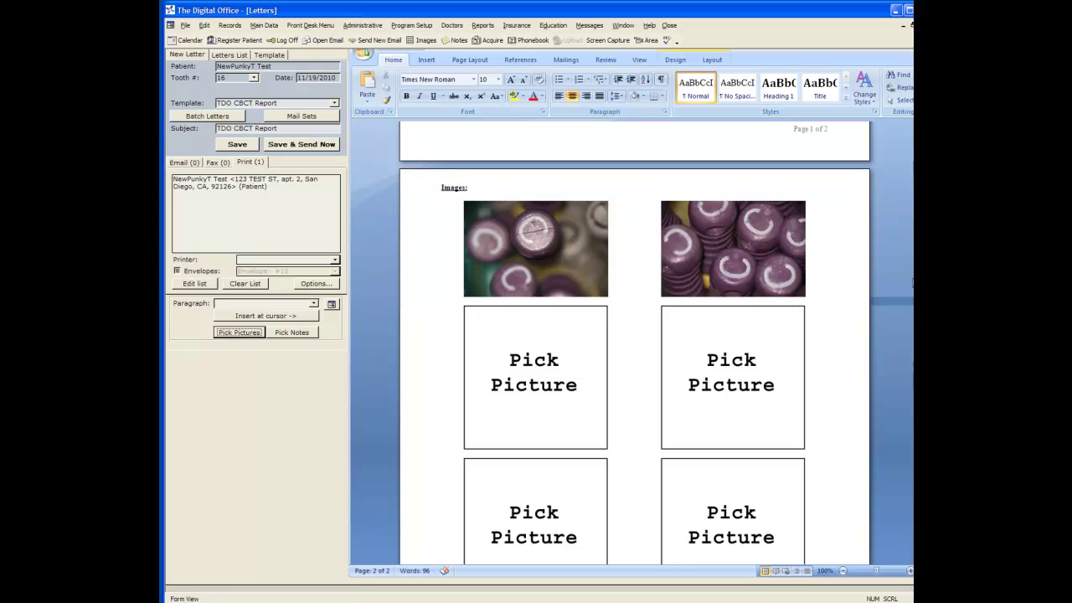